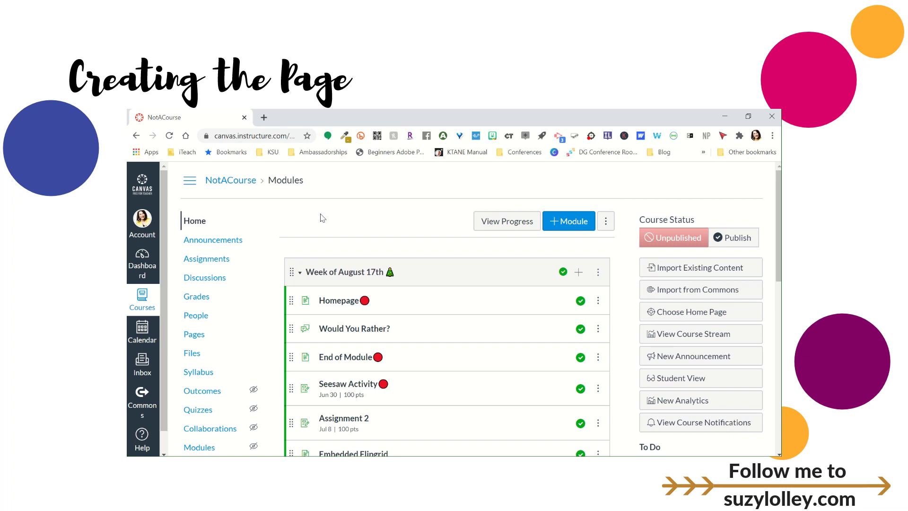
Step: Start a module named 'Important Information', then cancel without creating it
click(551, 225)
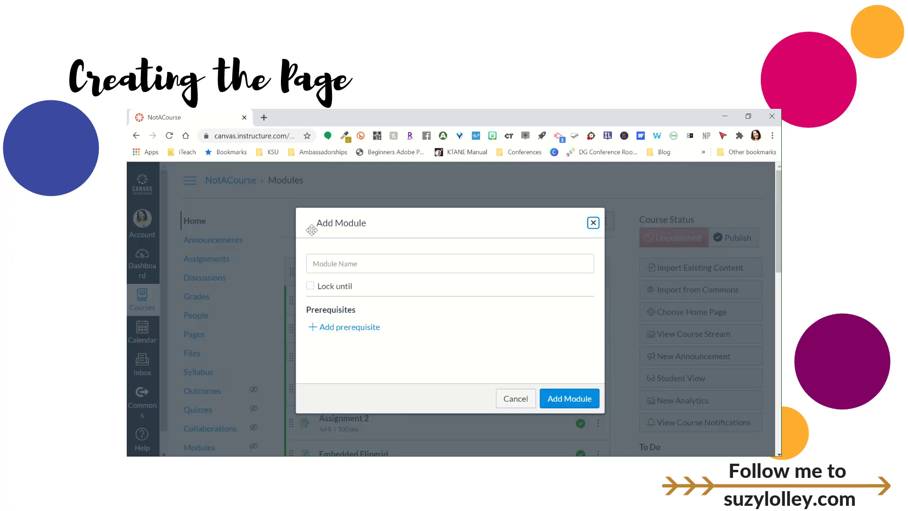
click(335, 261)
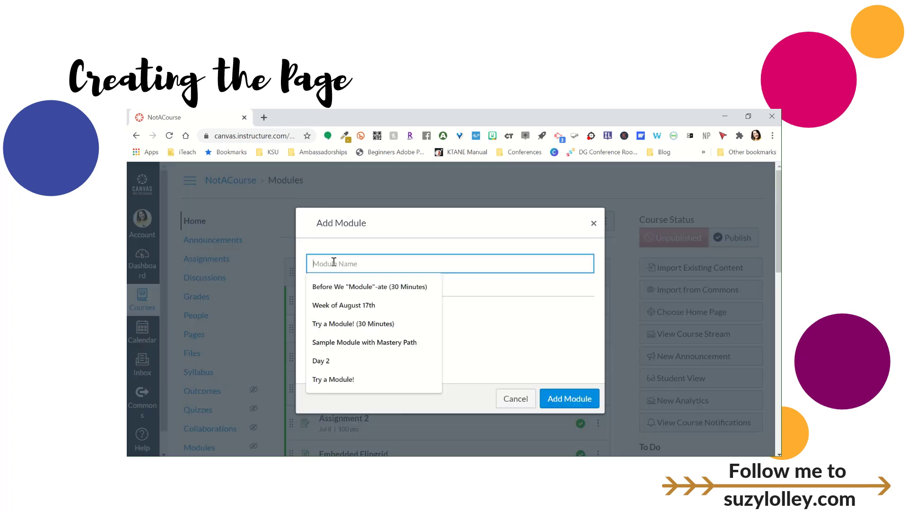
text(Importan)
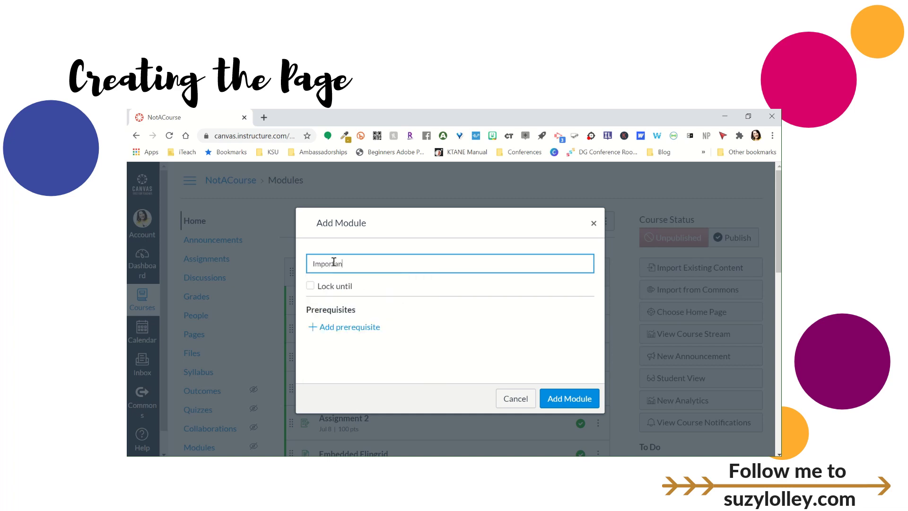
text(t Information)
click(515, 402)
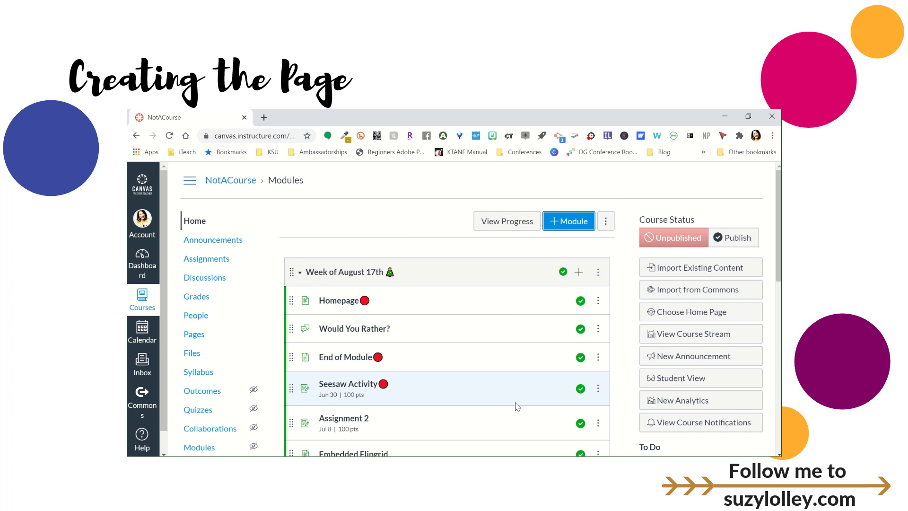
Step: Go to the course's Pages area and show the list of all pages
click(193, 335)
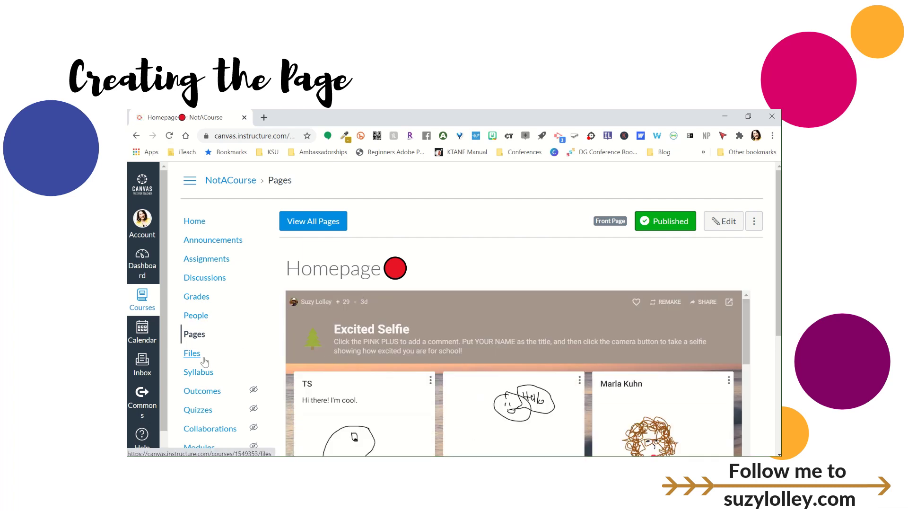
click(311, 220)
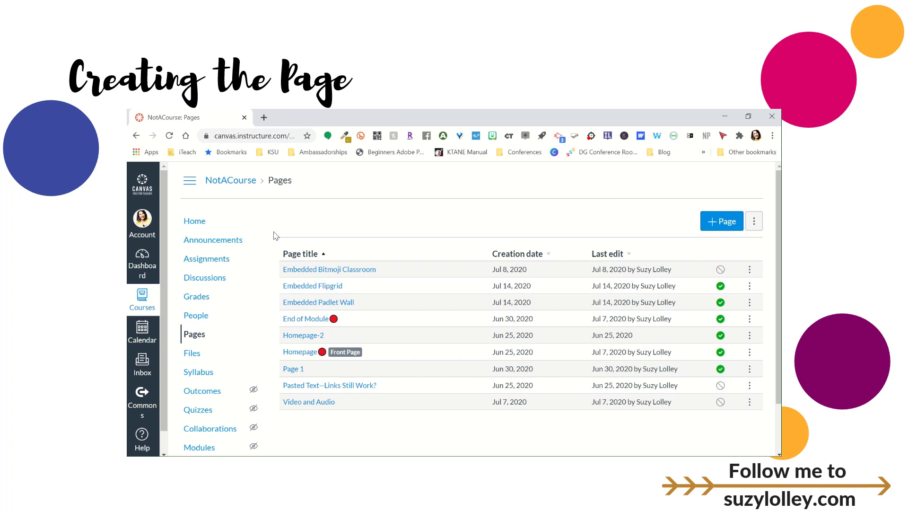
Step: Create a new page titled 'Mrs. Lolley's Class' and place the cursor in its body
click(713, 227)
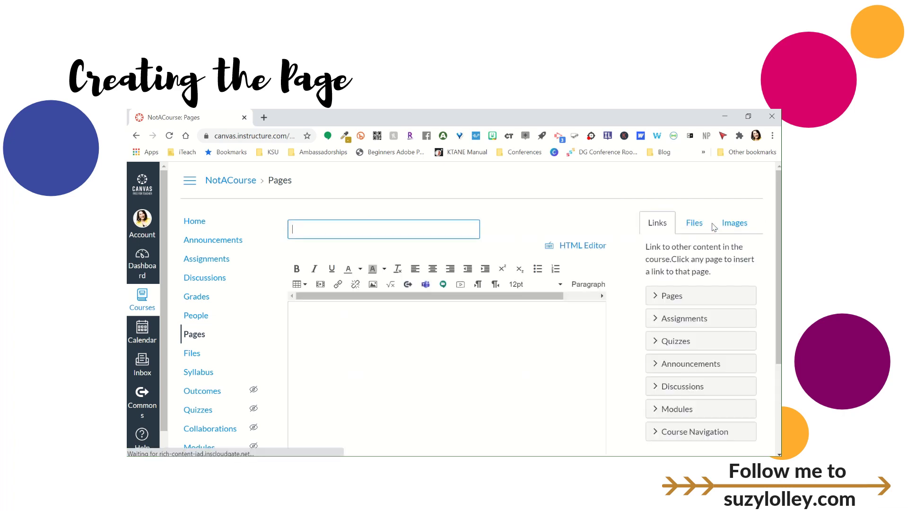
text(Mr)
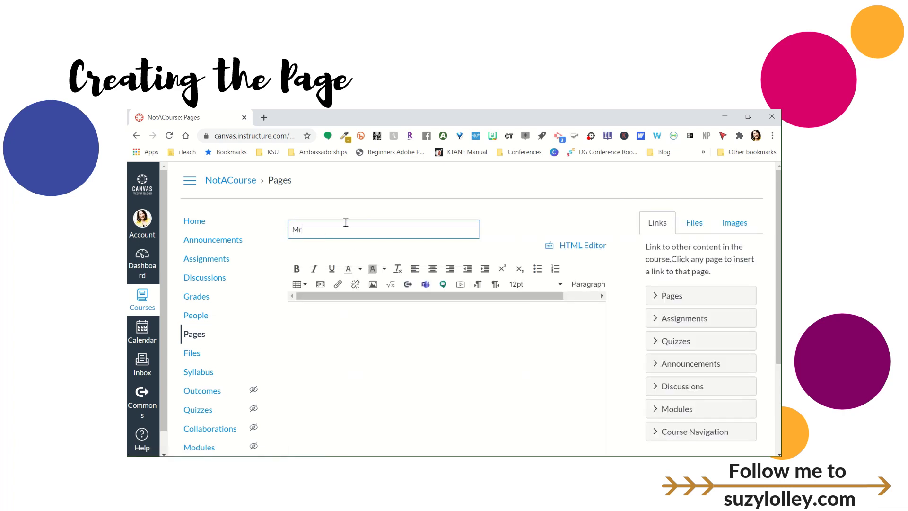
text(s. Lolley's Class)
click(351, 331)
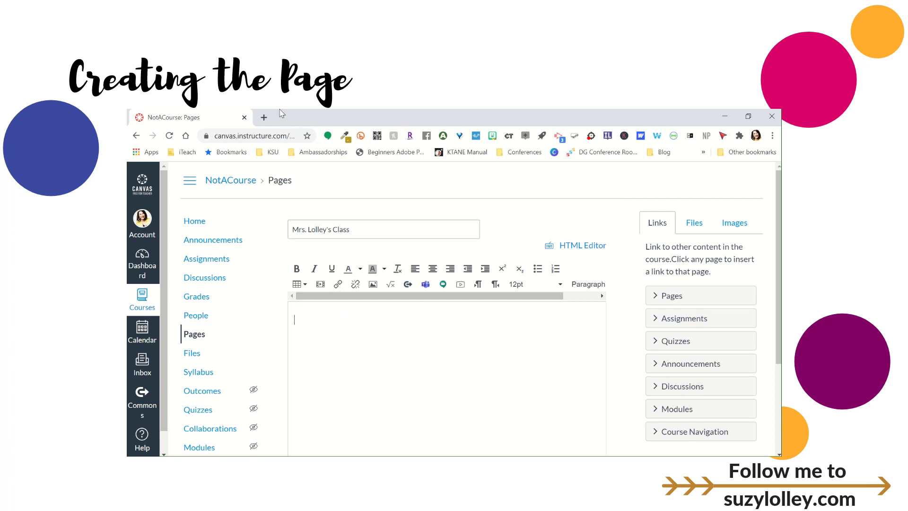
Step: Open bing.com in a new browser tab and search for 'banner clipart'
click(264, 118)
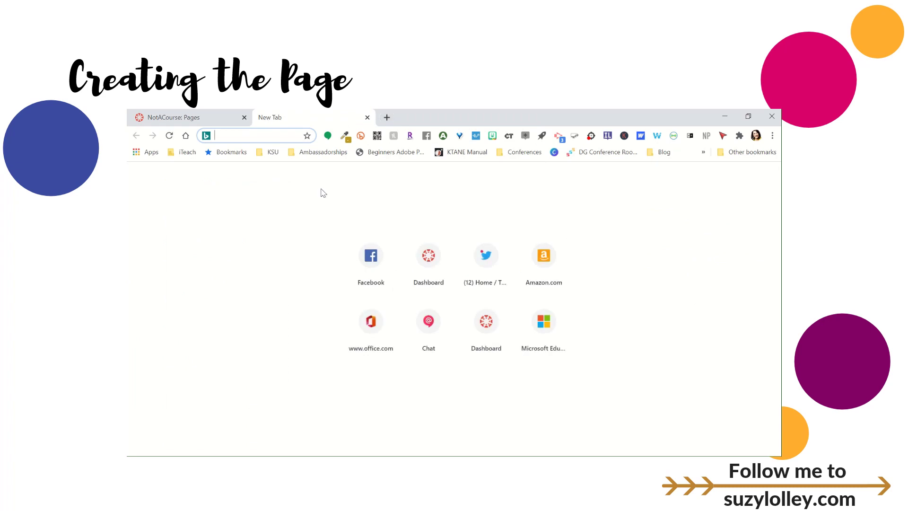
text(bing.com)
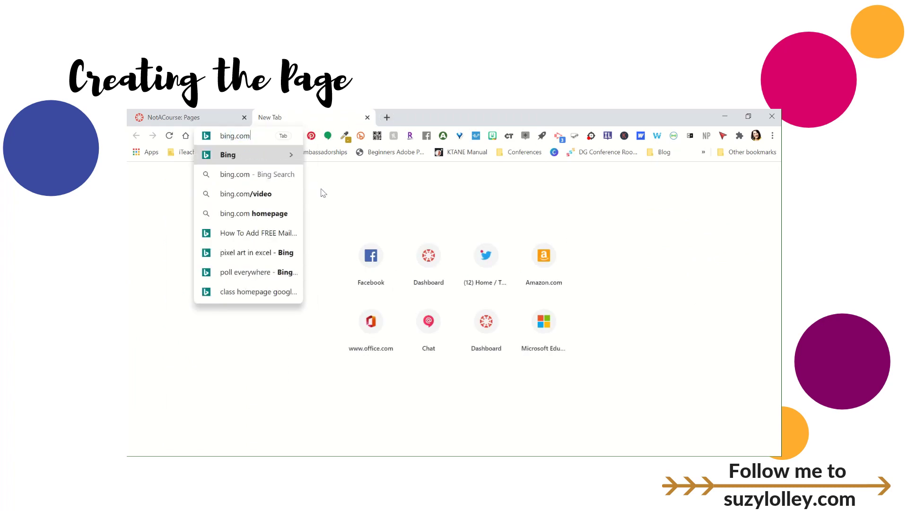
key(Return)
click(310, 236)
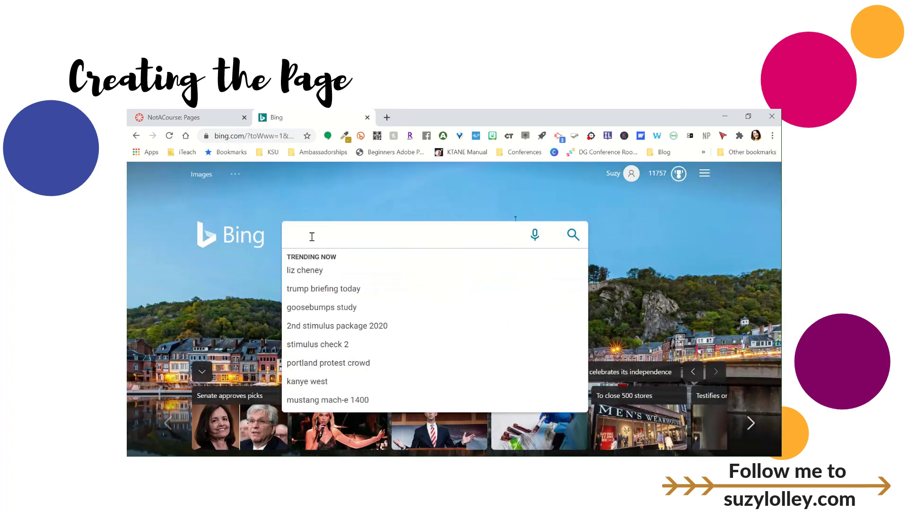
text(banner)
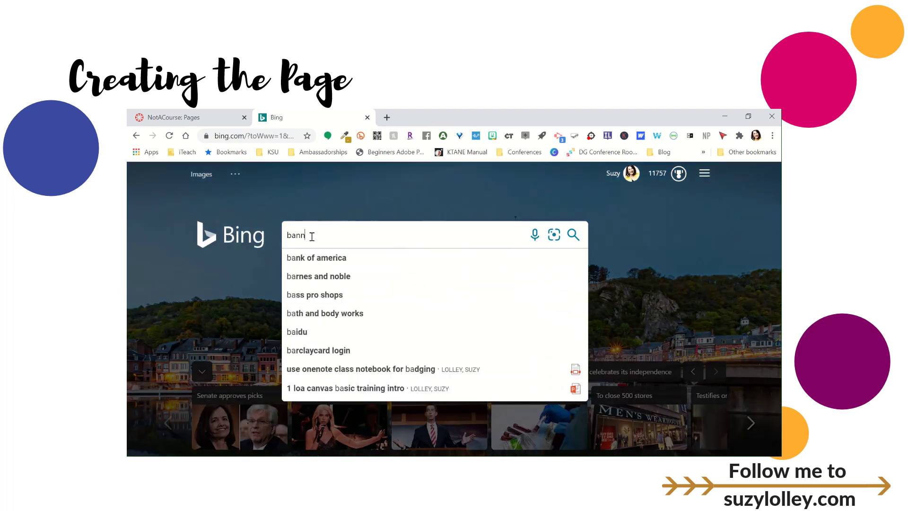
text( clipart)
key(Return)
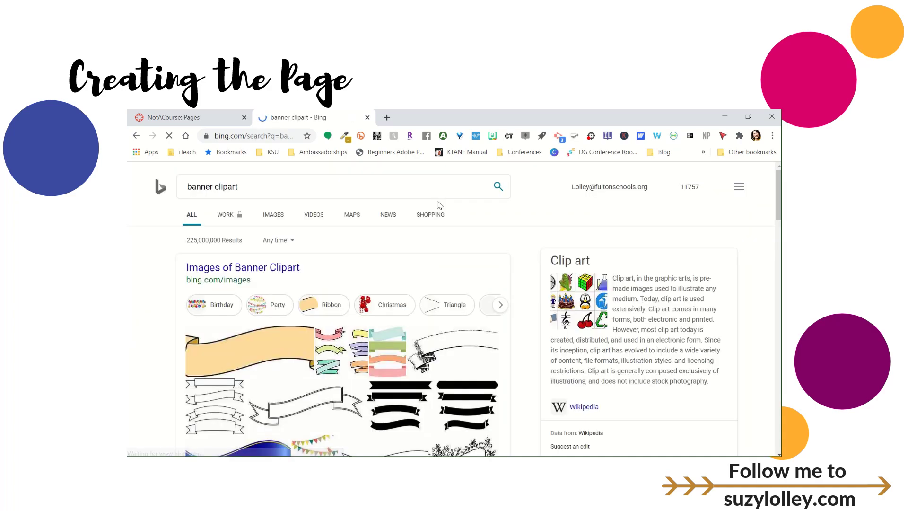
Step: Switch to image results and refine the search to 'banner clipart png'
click(276, 217)
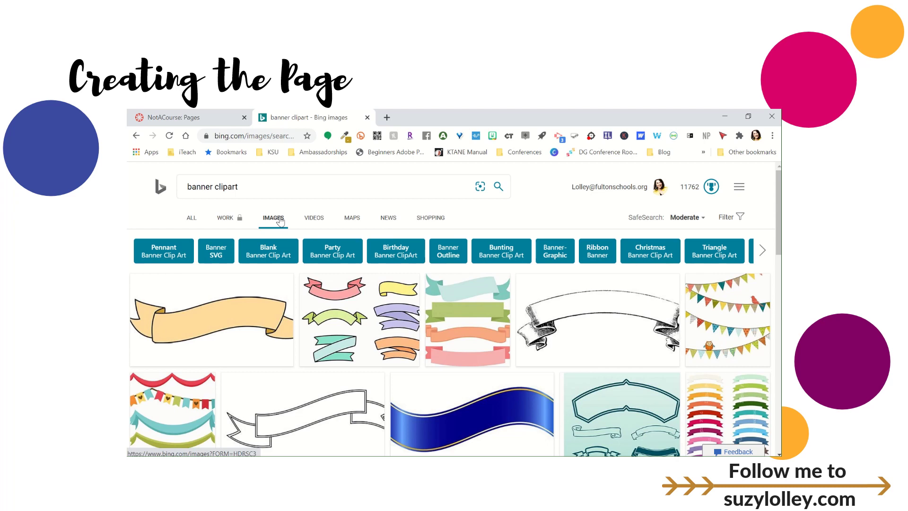
click(258, 189)
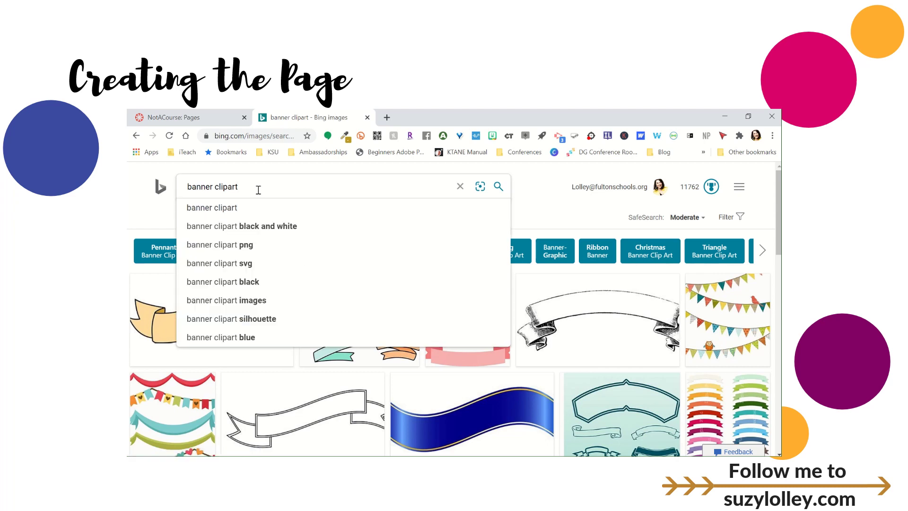
text(png)
key(Return)
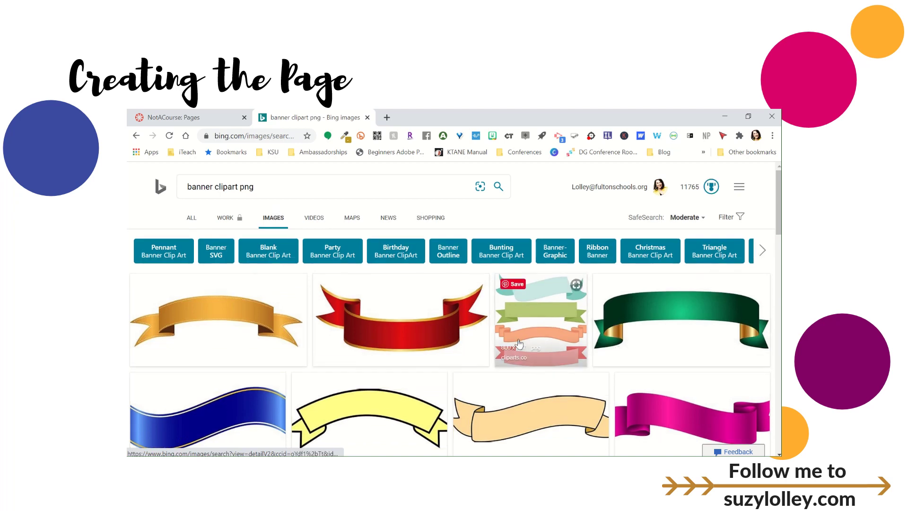
scroll(504, 350, down, 2)
scroll(503, 350, down, 2)
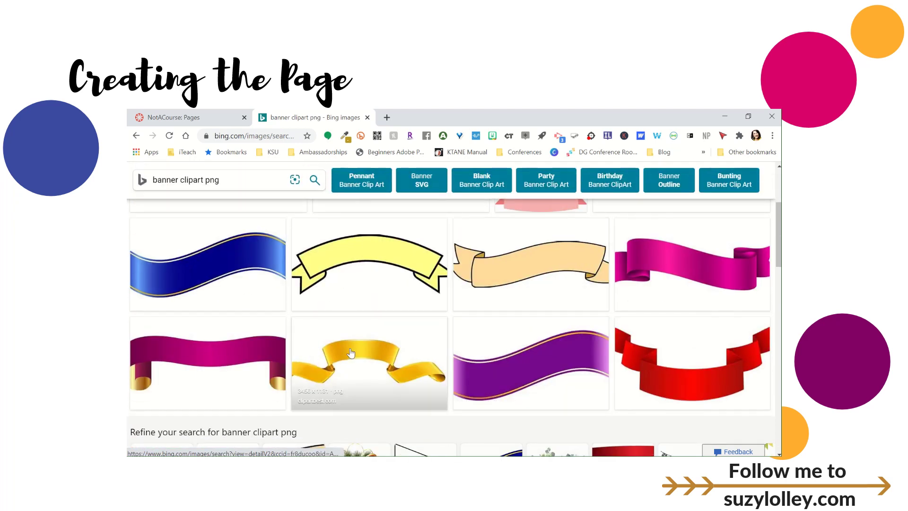
scroll(283, 355, down, 5)
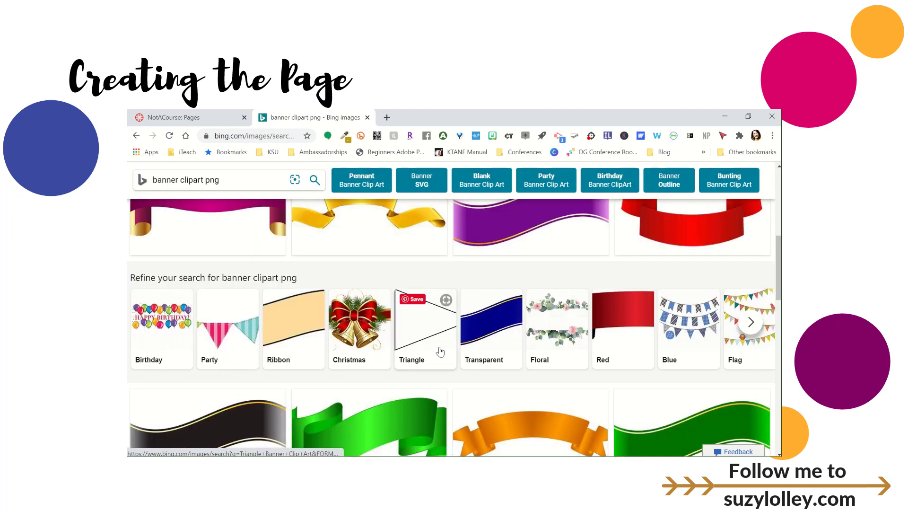
scroll(426, 331, down, 2)
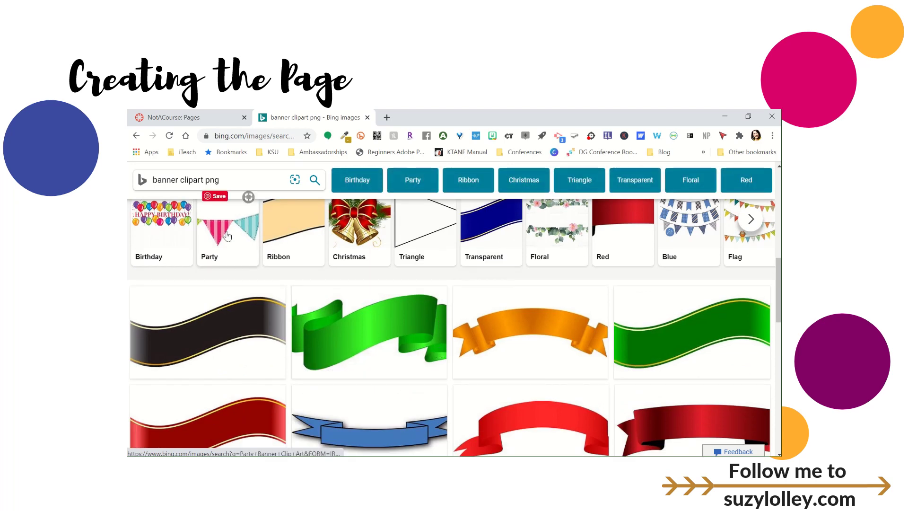
Step: Copy the striped bunting image from the Party Banner Clip Art results, then return to Canvas
click(228, 235)
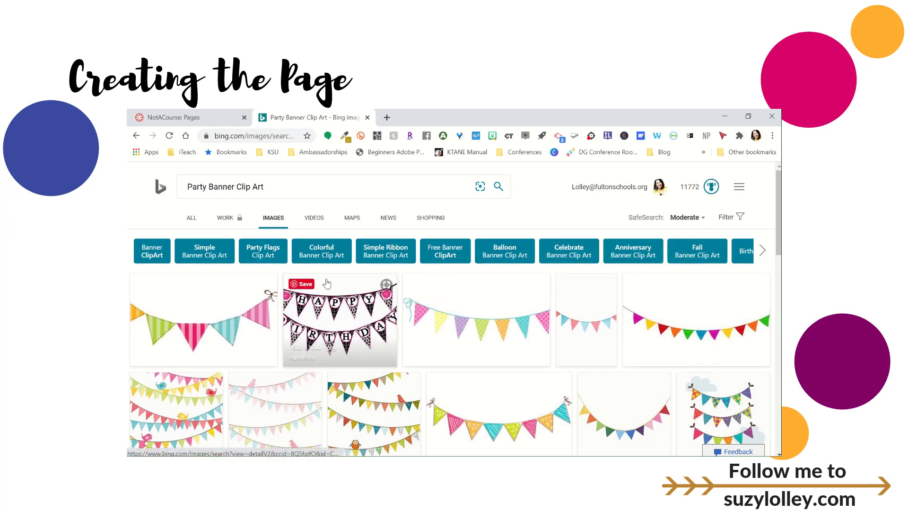
click(464, 316)
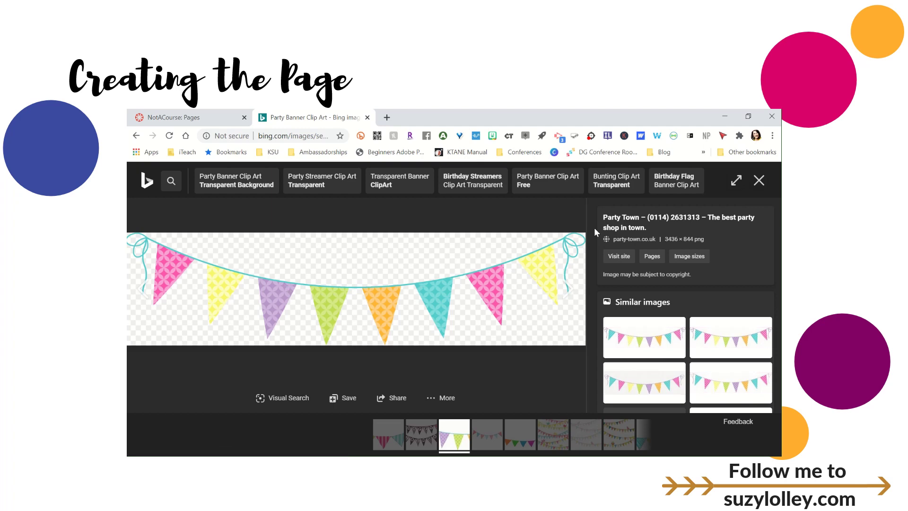
click(758, 186)
click(211, 329)
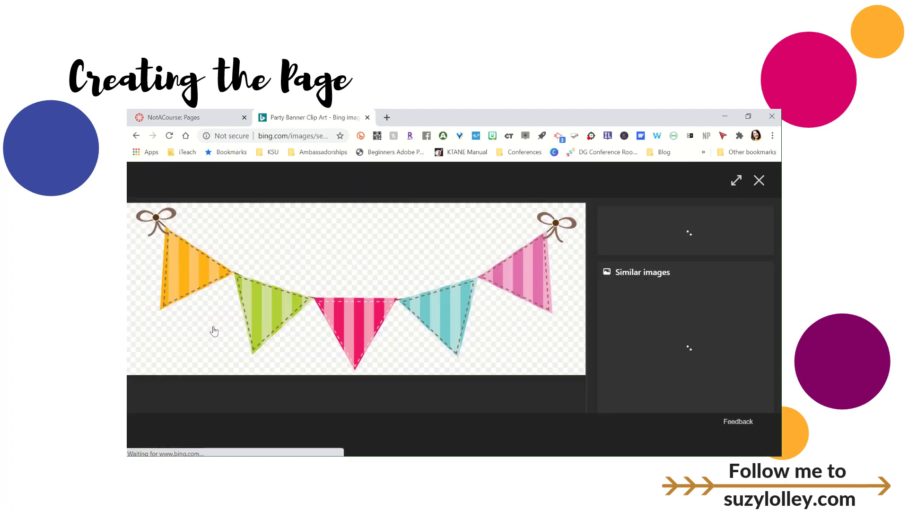
right_click(374, 315)
click(379, 341)
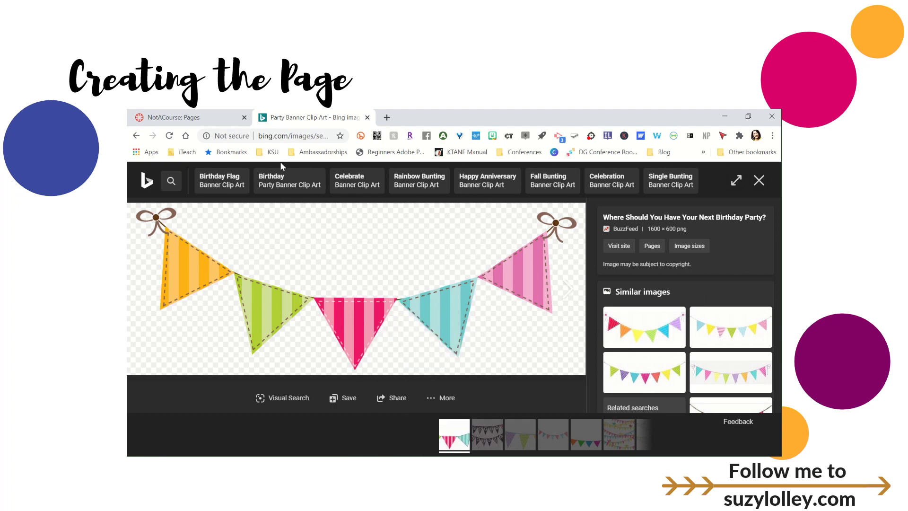
click(185, 118)
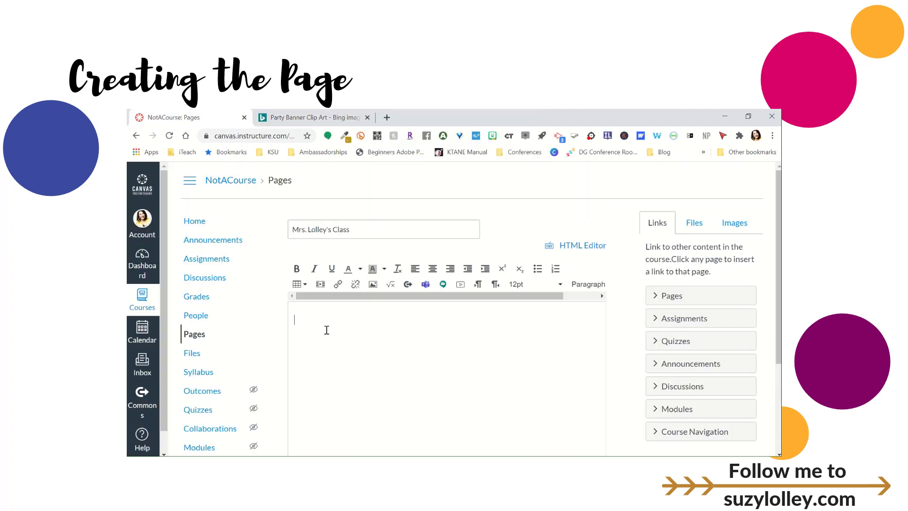
Step: Paste the bunting image into the page body, add a blank line below, and enlarge the editor
key(ctrl+v)
scroll(442, 340, down, 2)
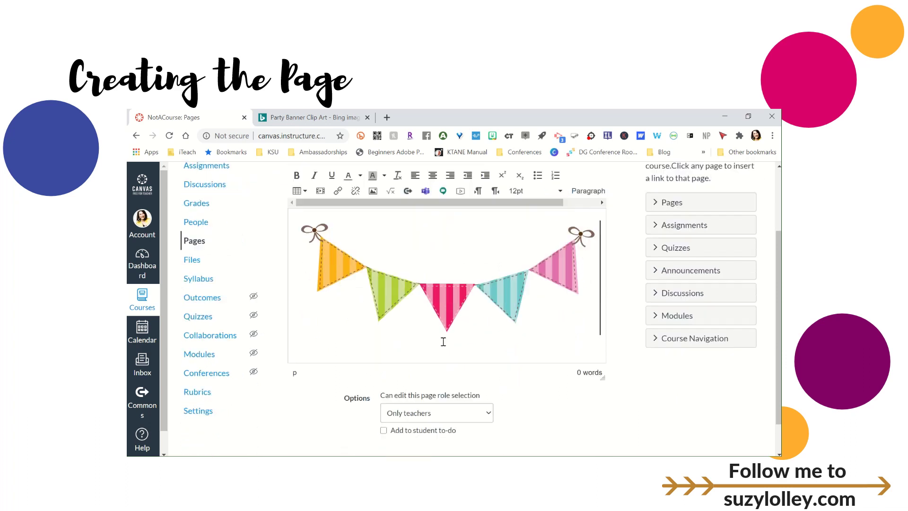
key(Return)
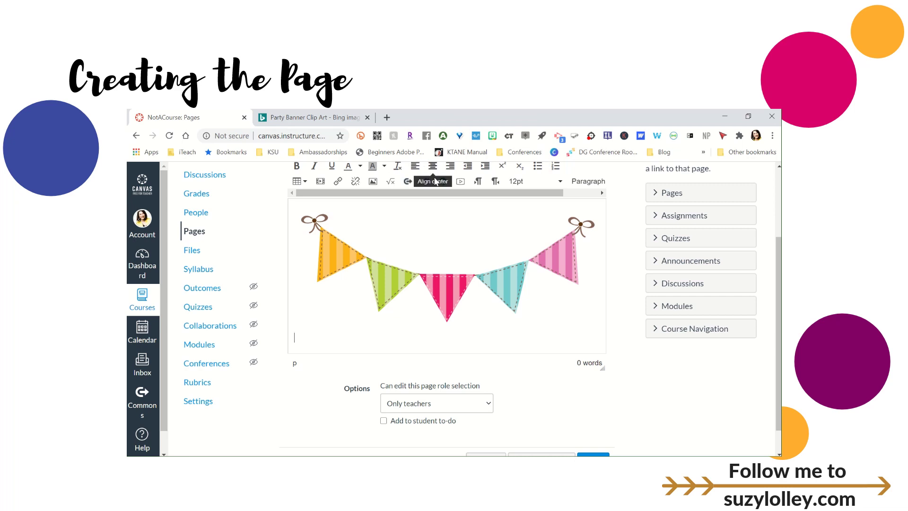
scroll(436, 181, up, 1)
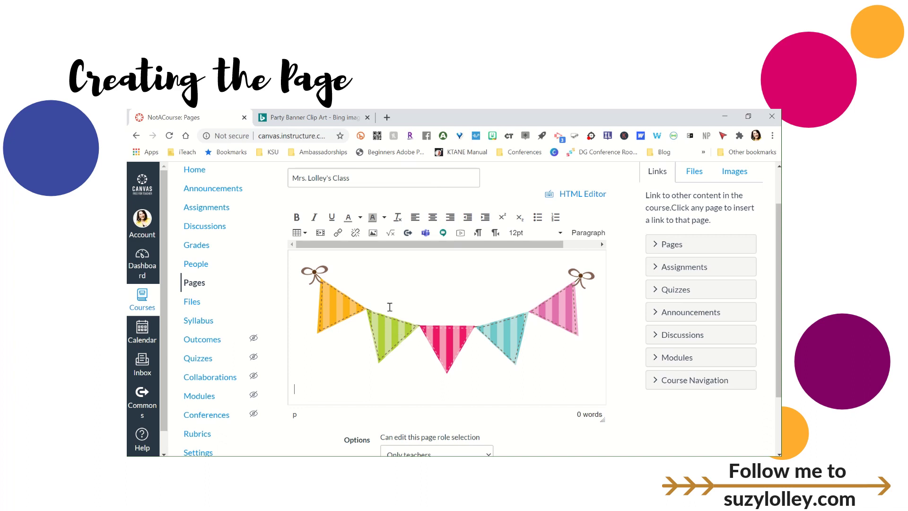
scroll(389, 307, down, 1)
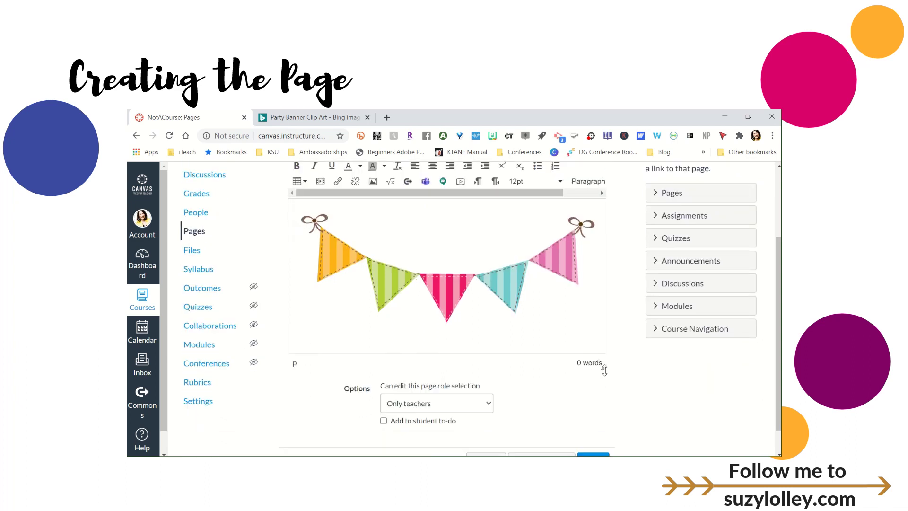
drag(606, 374, 605, 458)
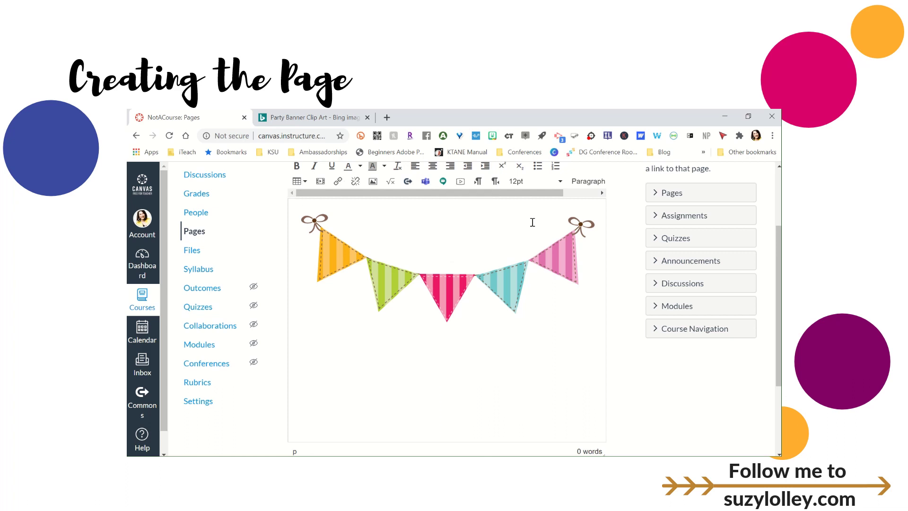
Step: Resize the bunting banner image down to 315 × 118
click(570, 248)
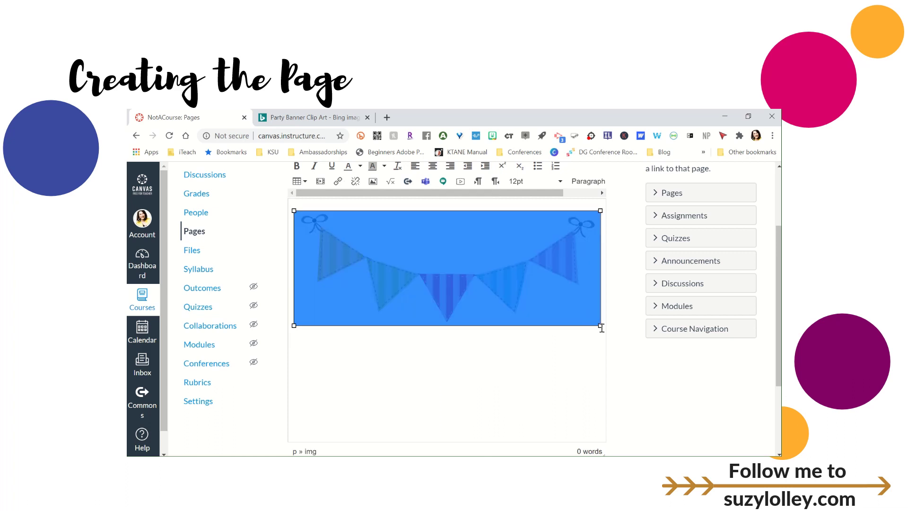
drag(600, 325, 458, 274)
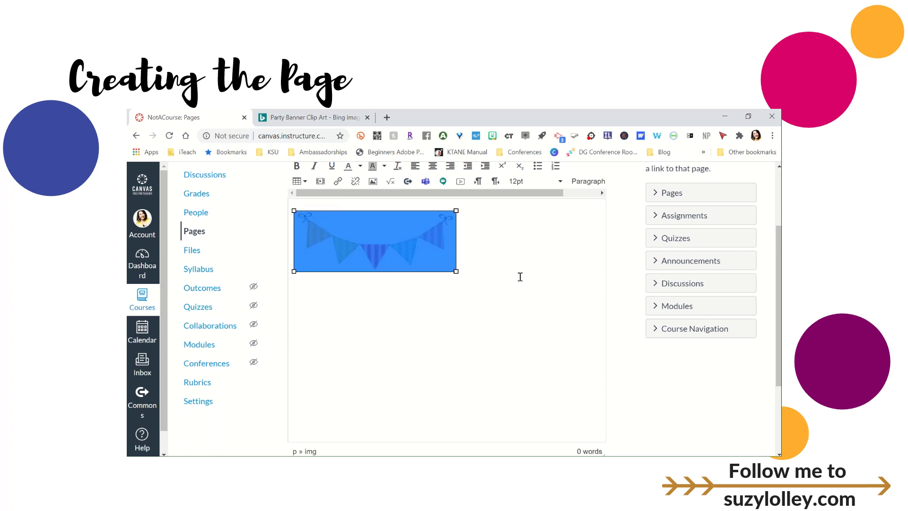
click(525, 277)
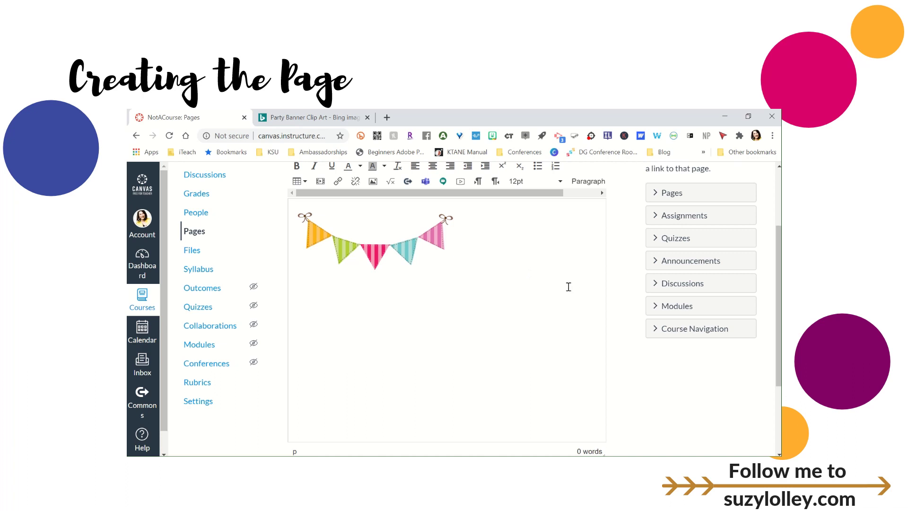
scroll(568, 286, up, 1)
scroll(569, 286, up, 1)
scroll(568, 284, down, 3)
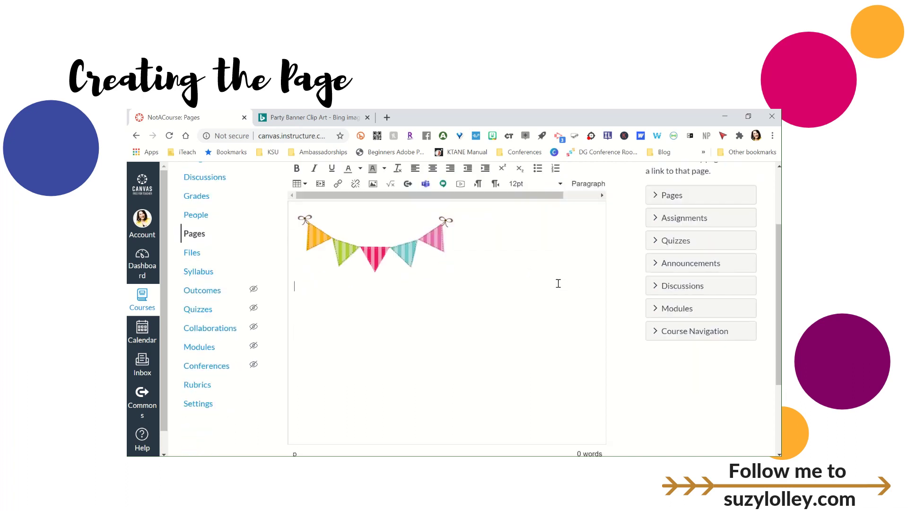
scroll(558, 283, up, 1)
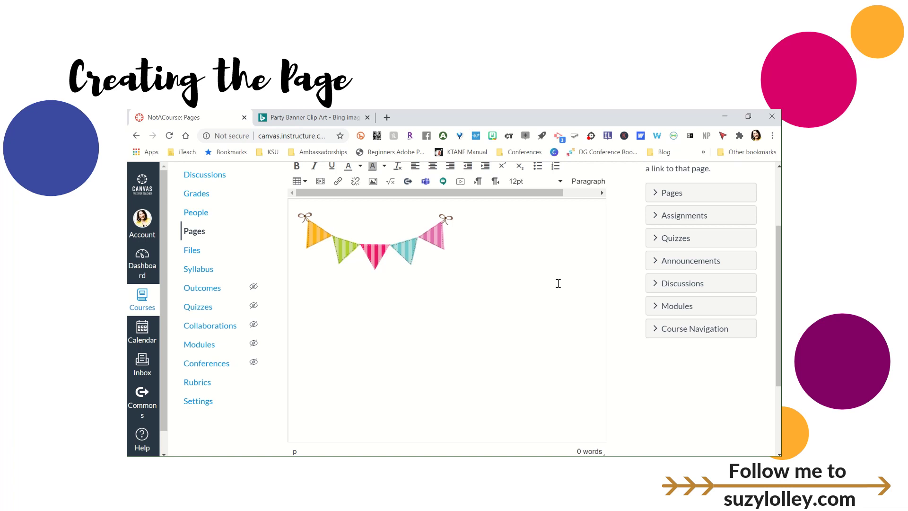
Step: Insert a 1 × 9 table below the banner and narrow it to about 284 × 280
click(306, 181)
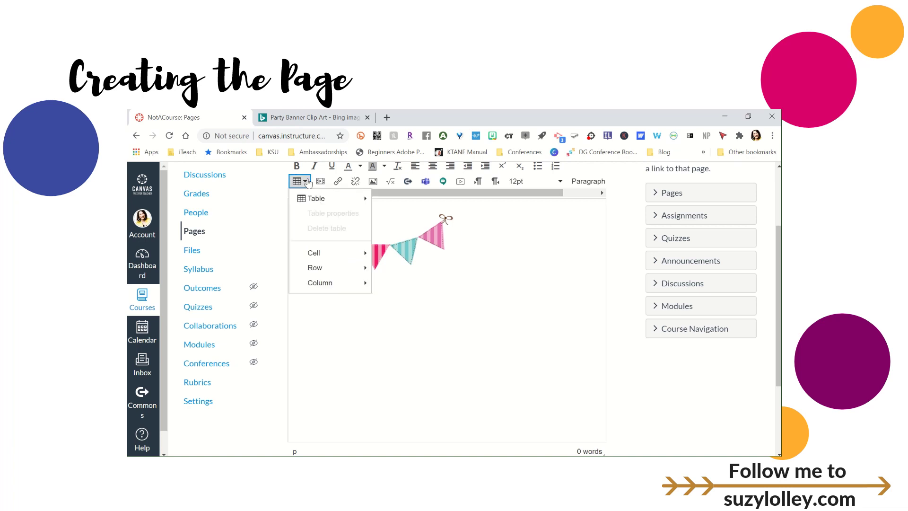
mouse_move(316, 199)
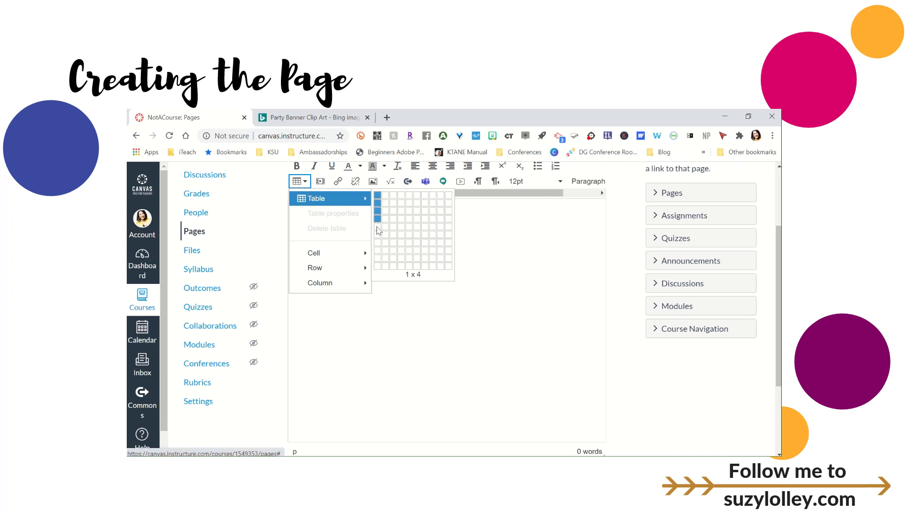
click(378, 258)
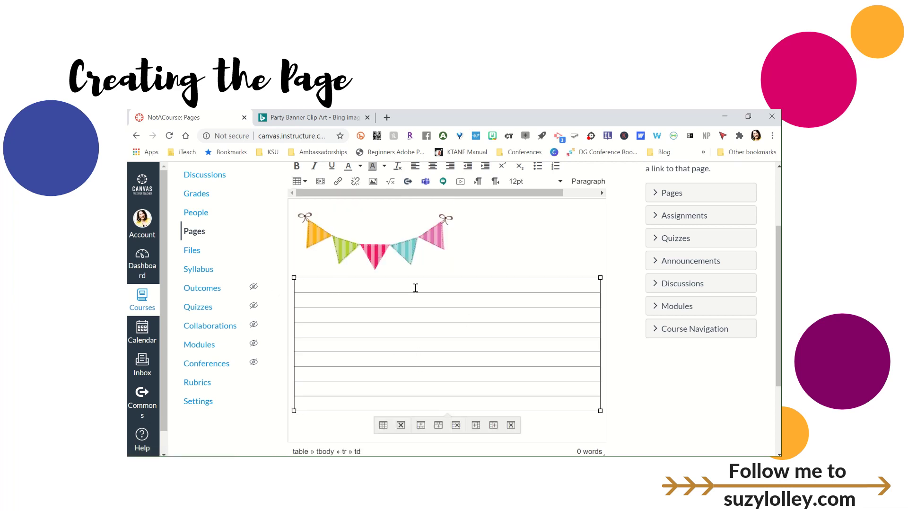
drag(600, 411, 385, 378)
drag(385, 410, 441, 422)
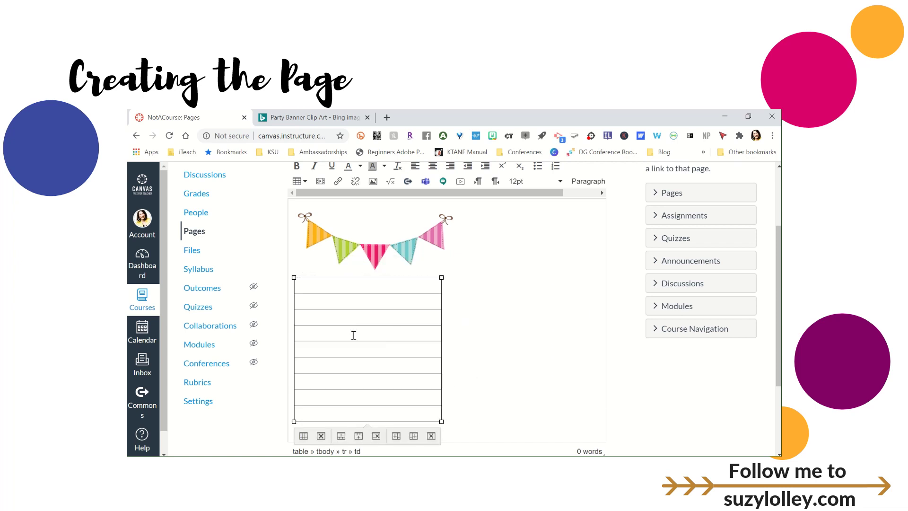